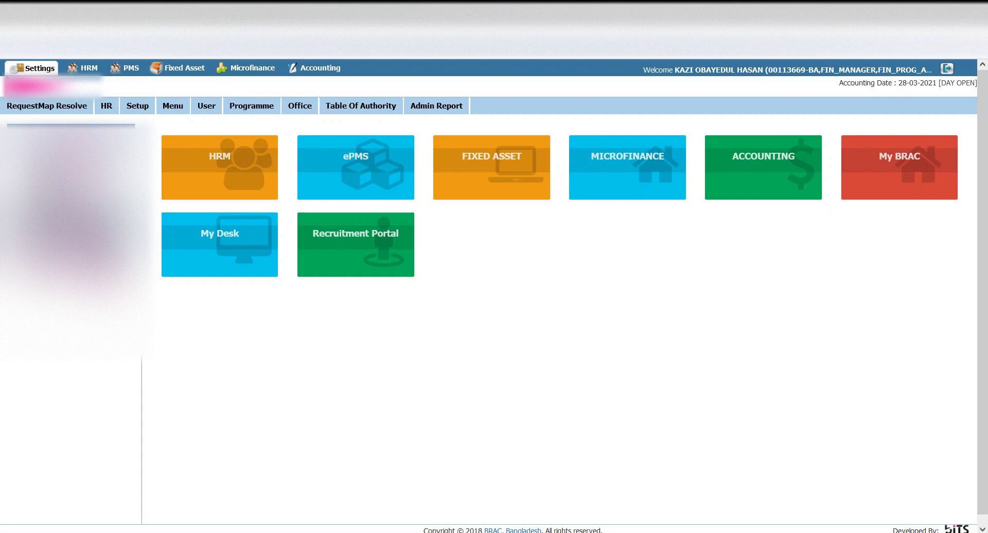
- Open the Accounting dashboard and show the Fund Management options
click(310, 70)
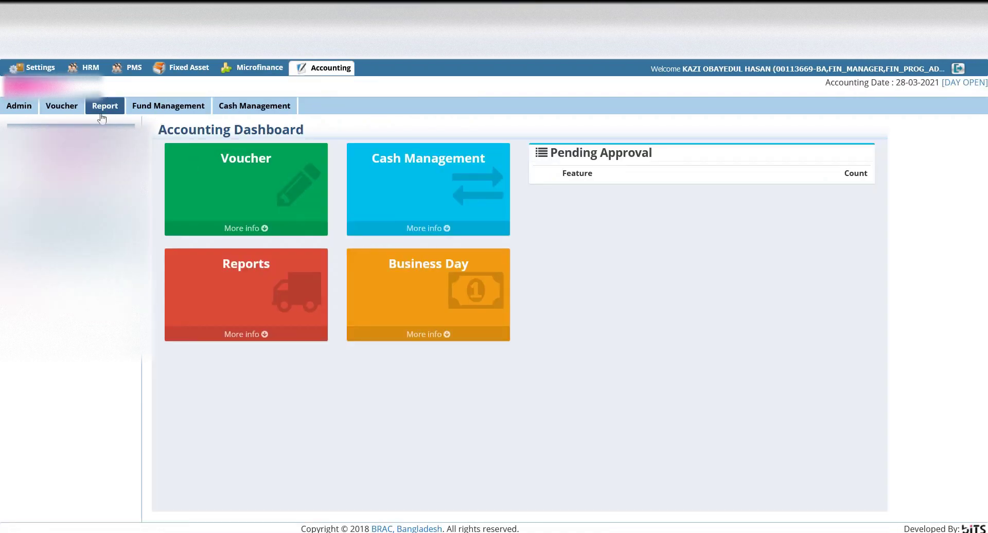
click(174, 109)
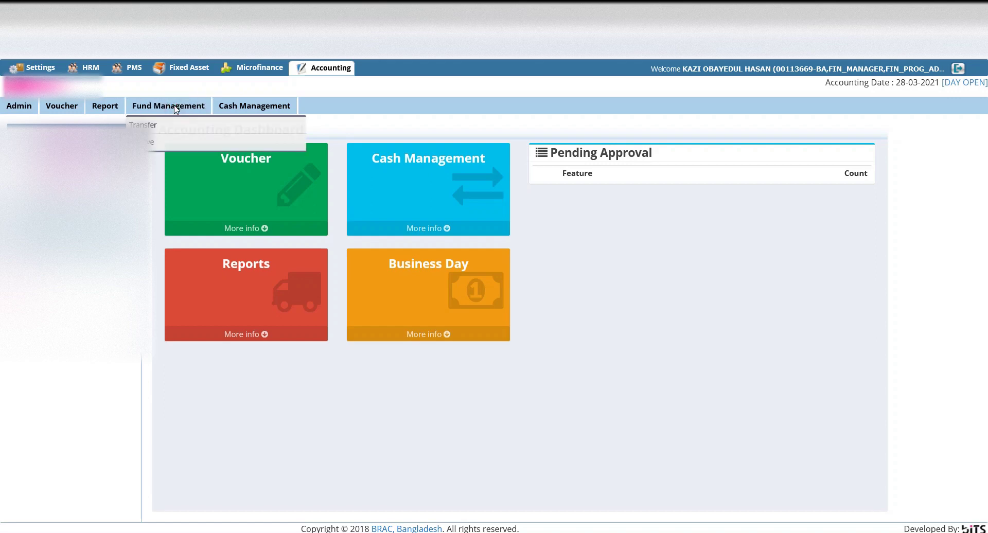
- Go to the Fund Transfer list and start a new fund transfer
click(157, 126)
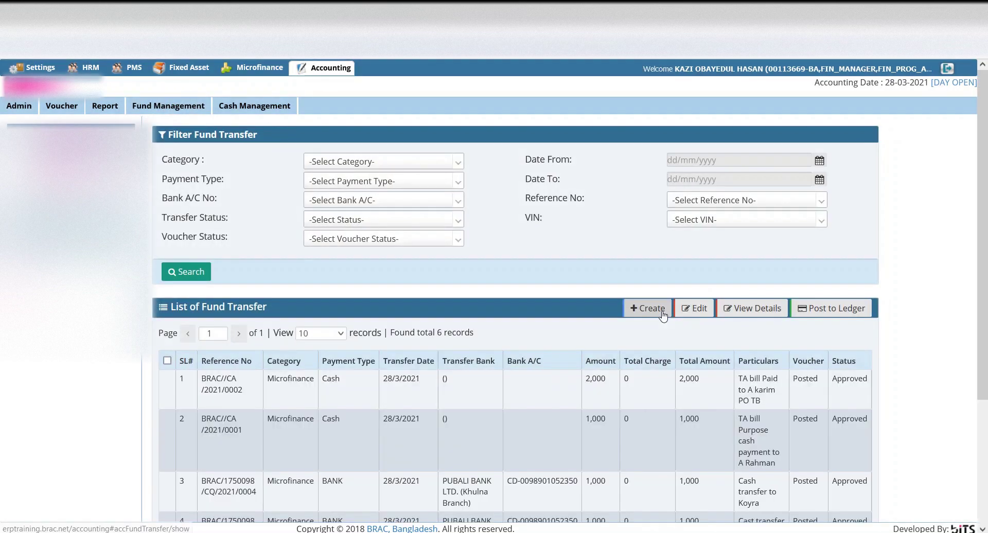
click(664, 313)
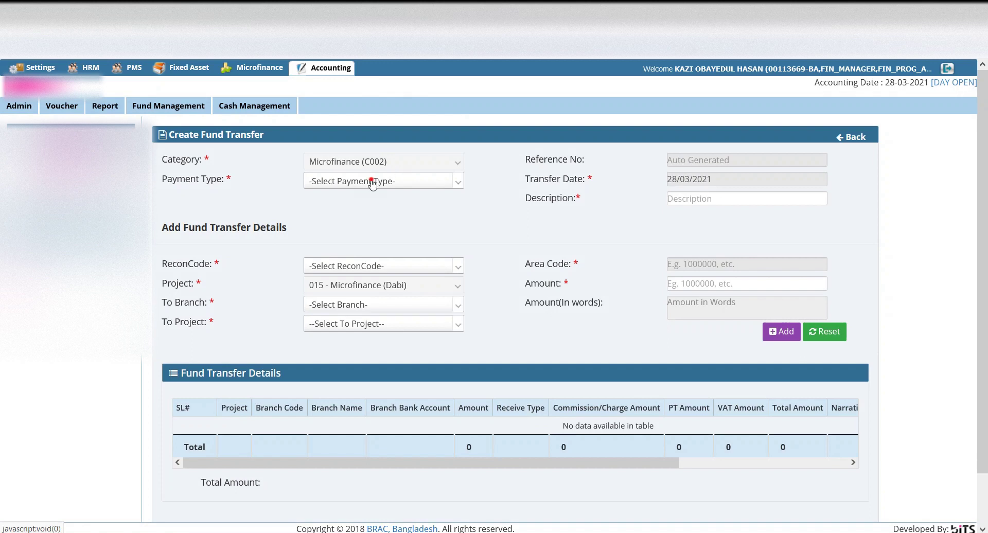
- Set payment type to Cash and describe it as a TA bill paid to the PO
click(371, 182)
click(321, 255)
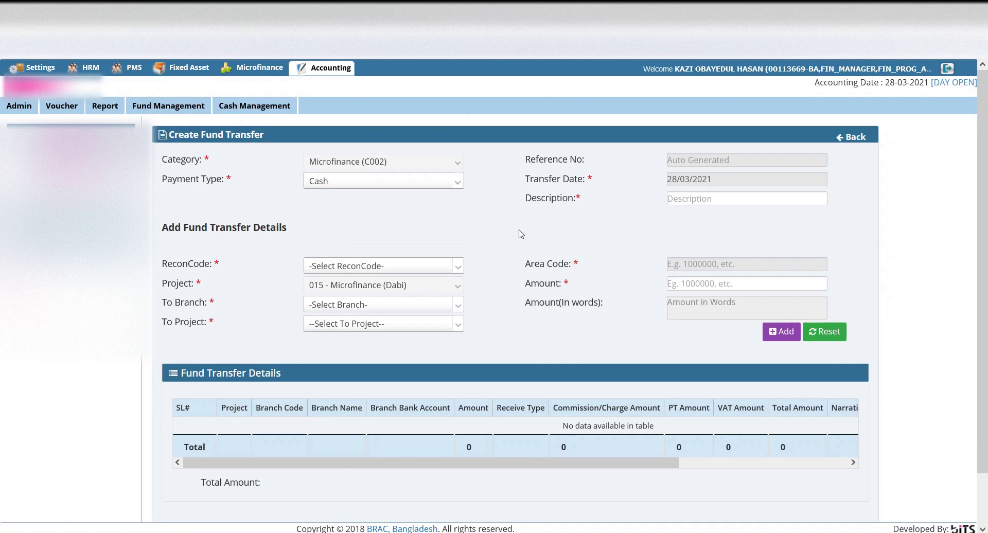
click(717, 202)
text(TA bill paid to A jabb)
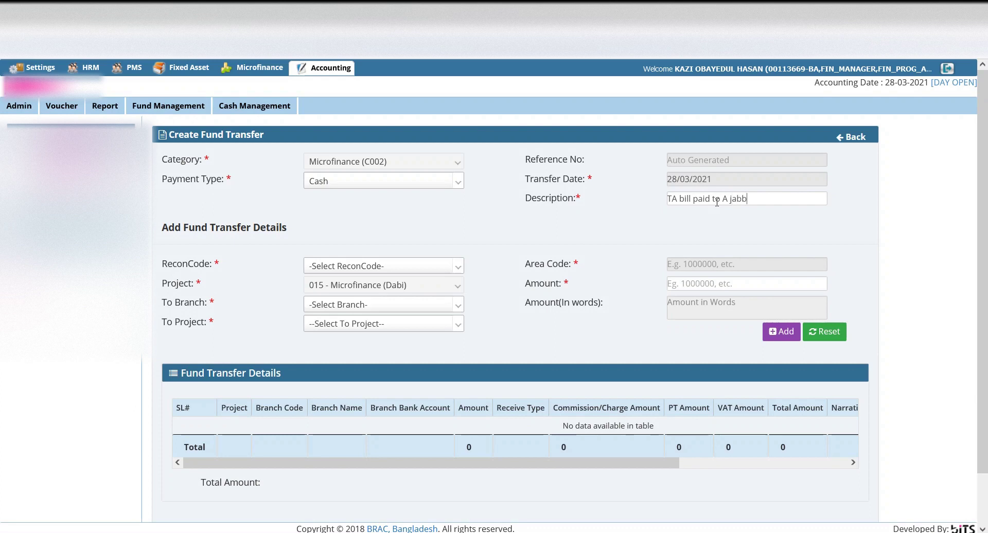
text(ar PO TB)
drag(785, 199, 379, 182)
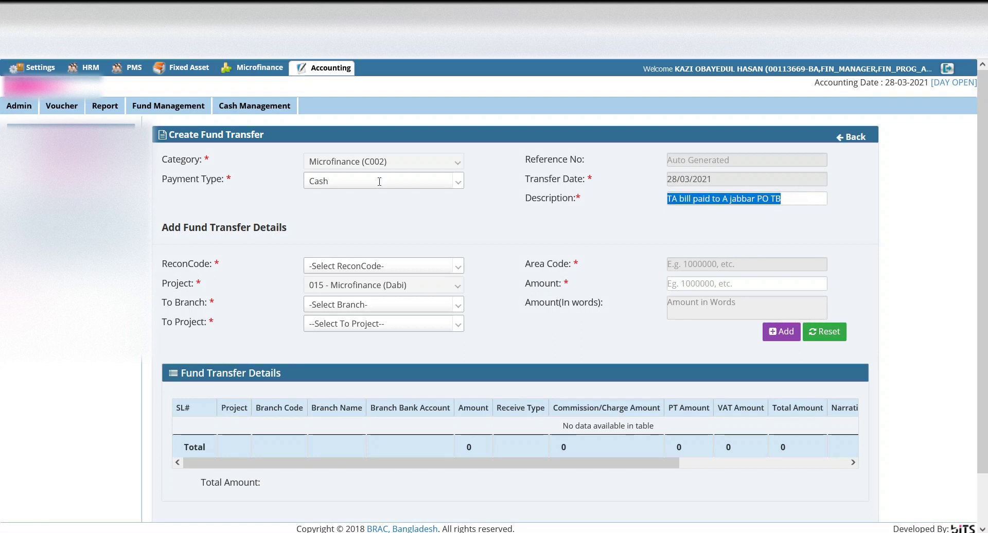
click(340, 269)
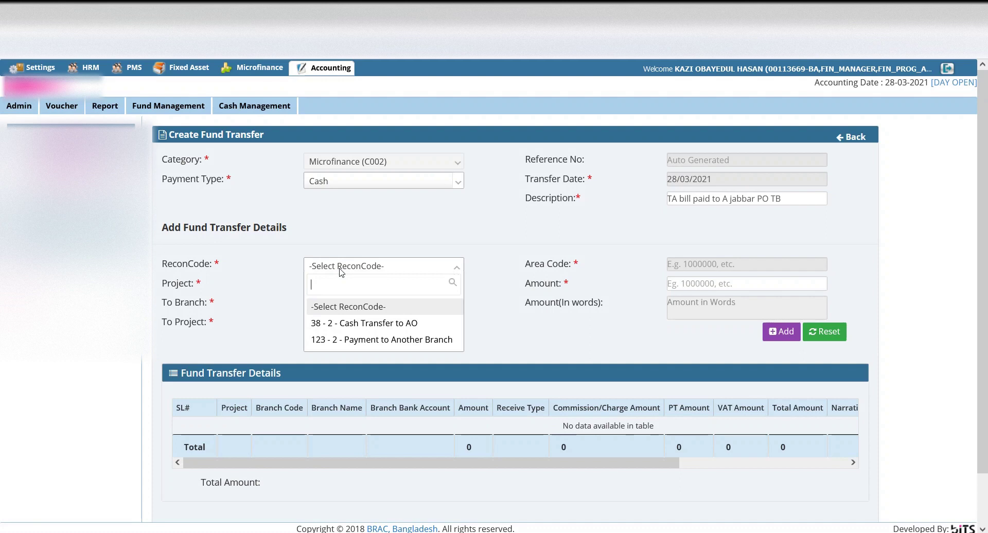
- Set recon code 123, destination branch Koyra - Development, and project 646 TB Care and Prevention
click(381, 341)
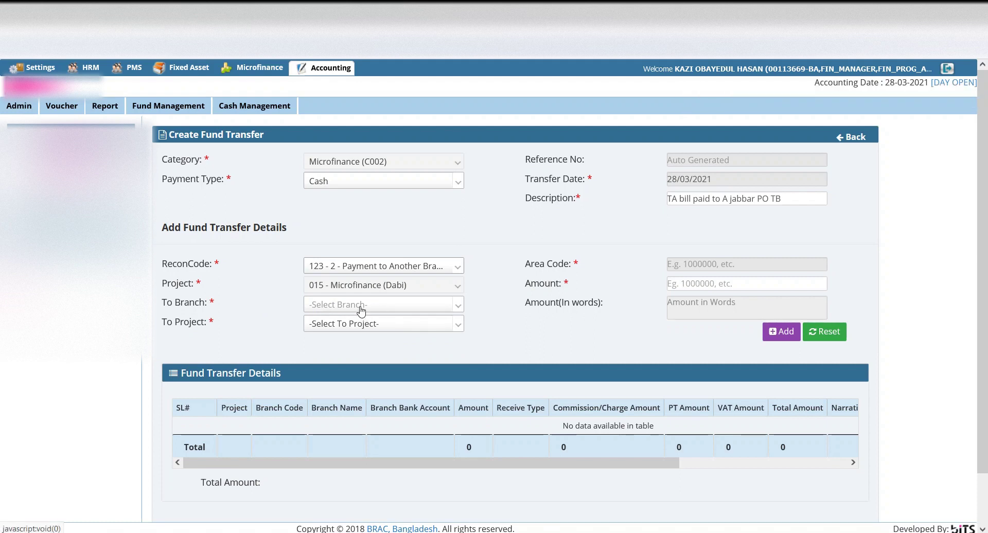
click(361, 307)
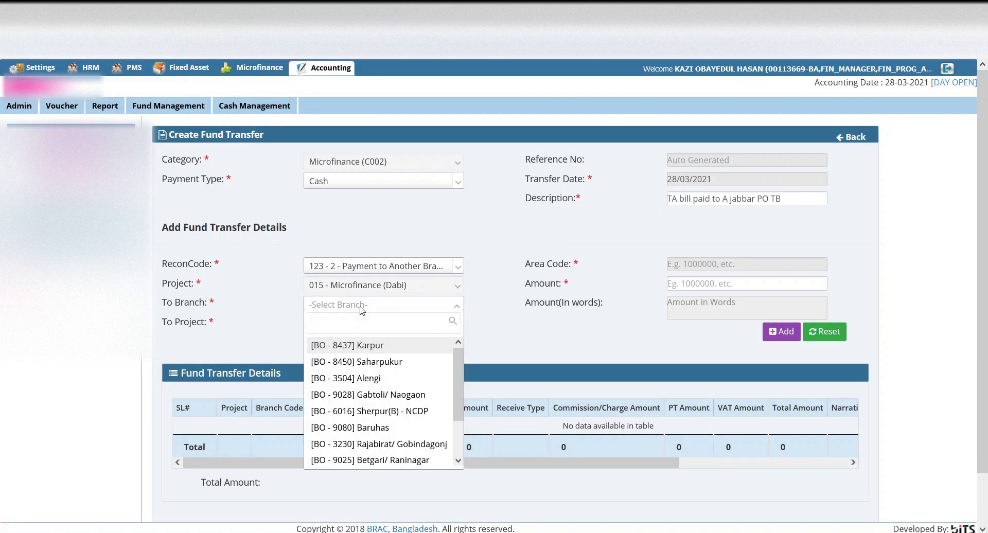
text(koy)
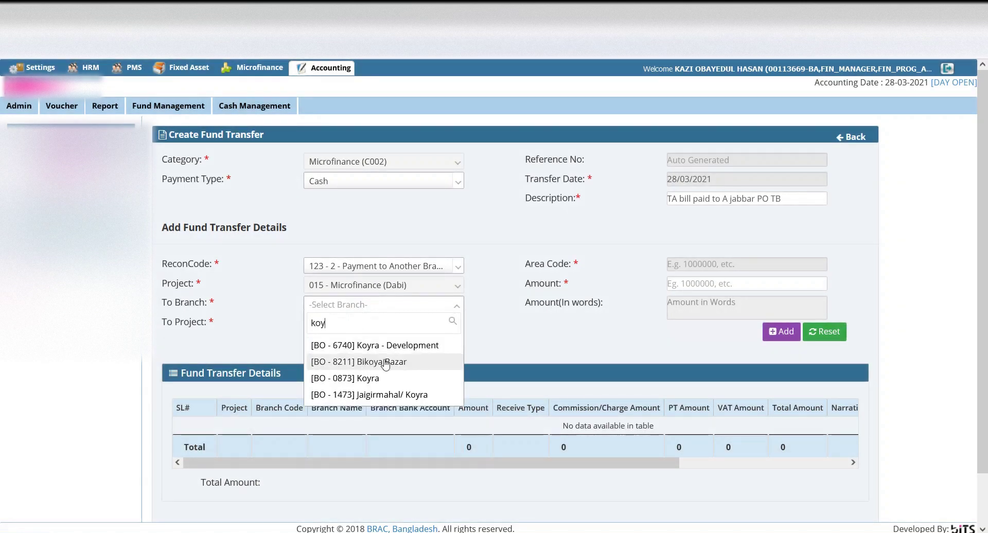
click(400, 346)
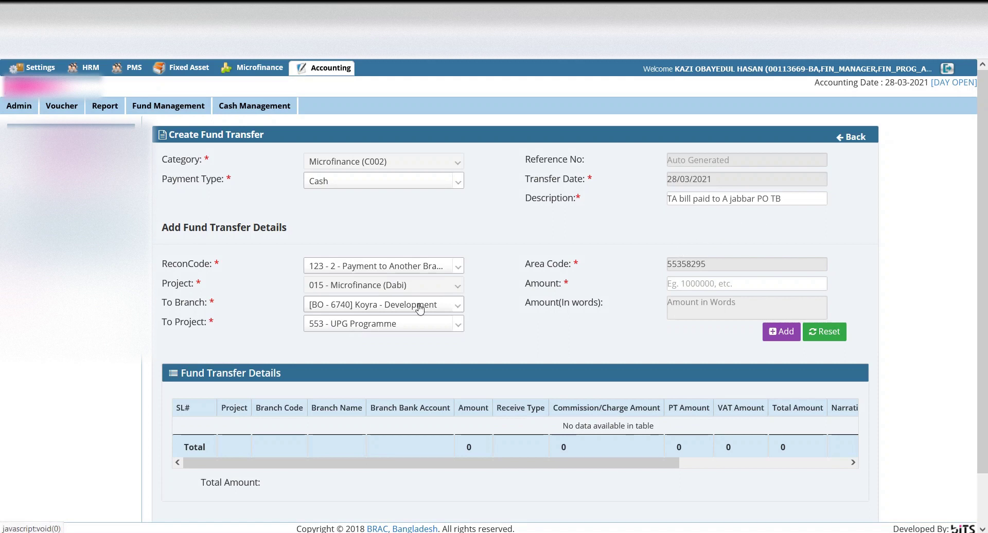
click(359, 325)
text(646)
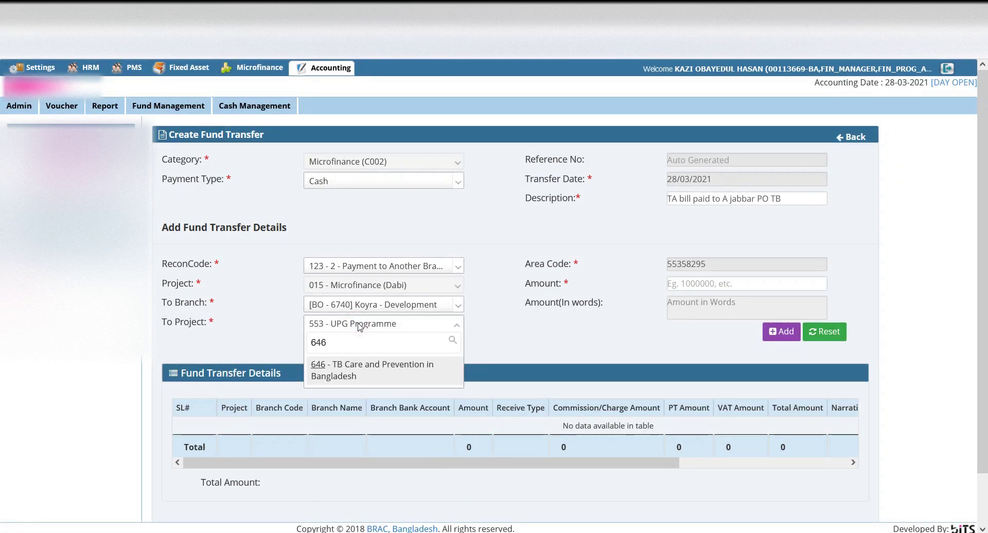
click(354, 377)
click(696, 284)
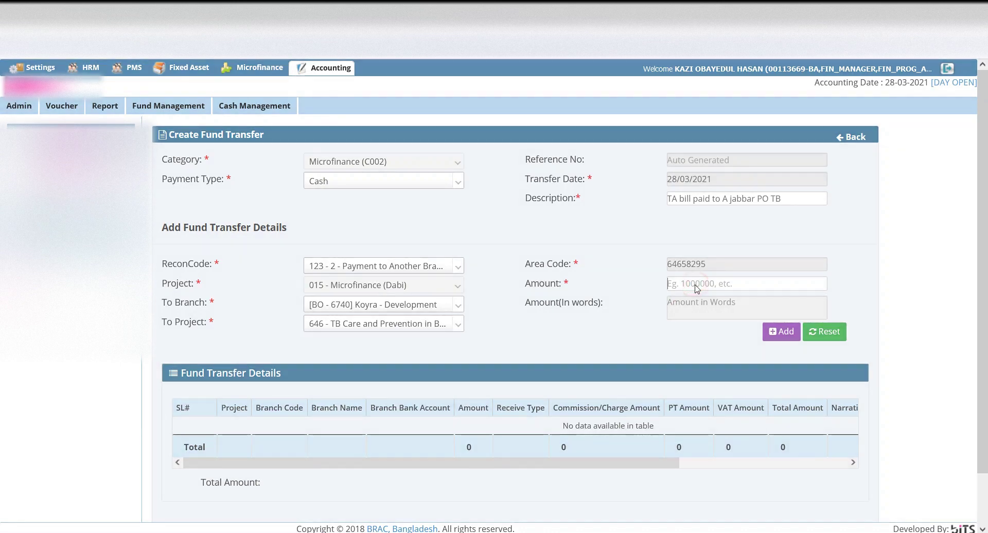
- Add the 5000 Koyra line to the transfer details and save the fund transfer
text(5000)
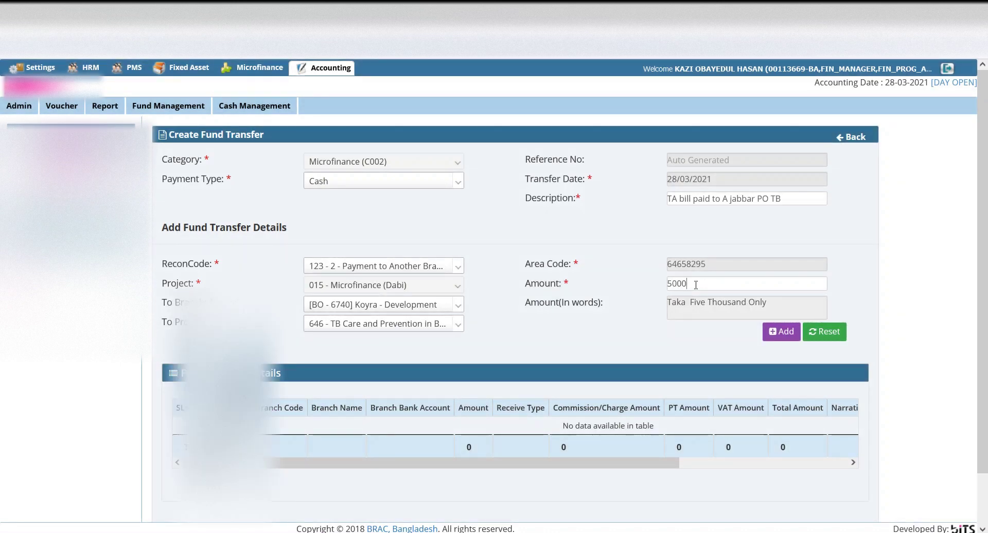
click(782, 332)
scroll(652, 458, down, 2)
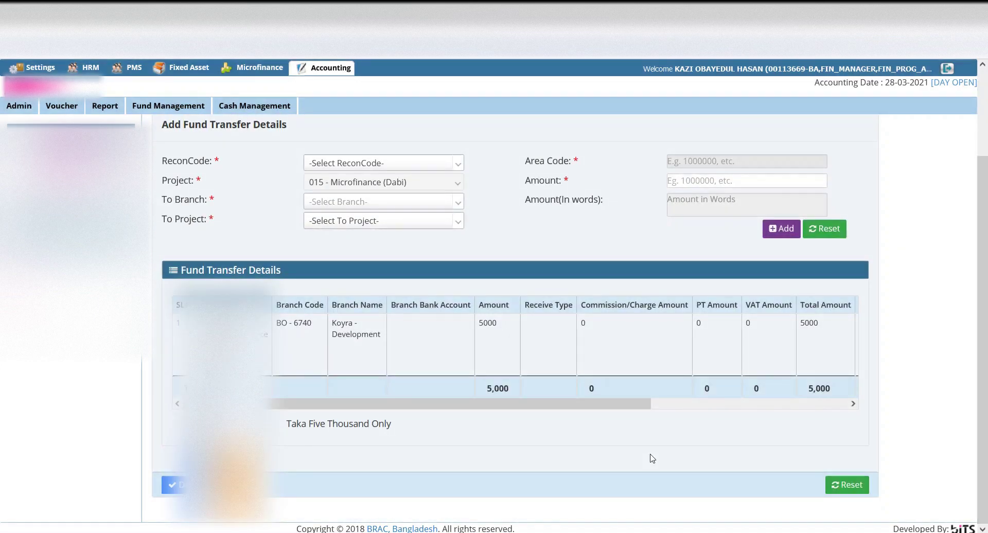
click(175, 485)
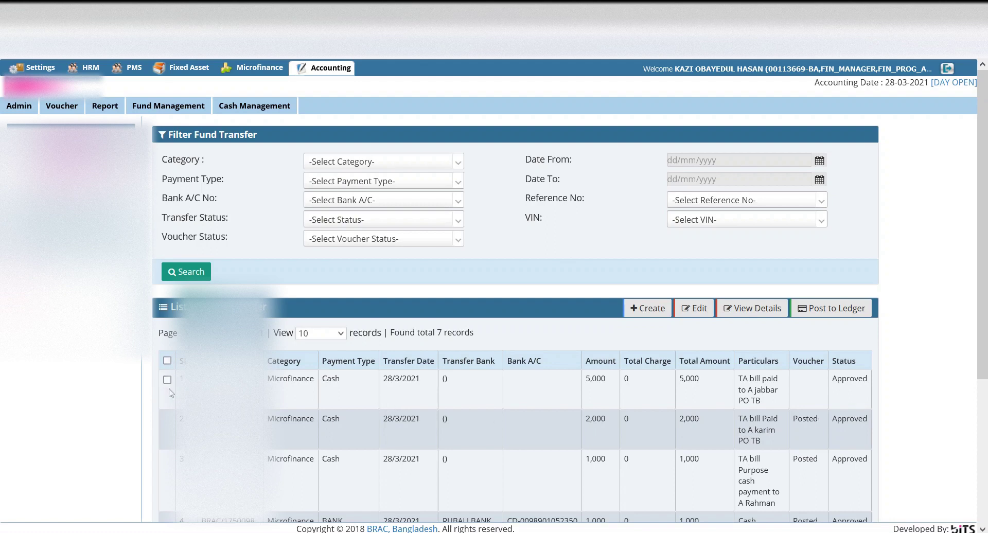
- Post the new 5,000 transfer to the ledger, then log out
click(168, 380)
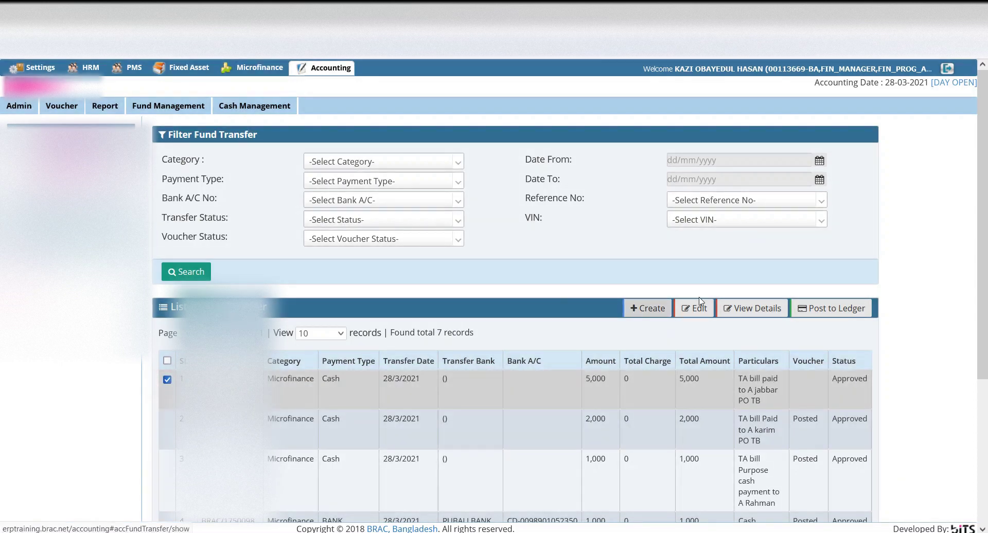
click(823, 308)
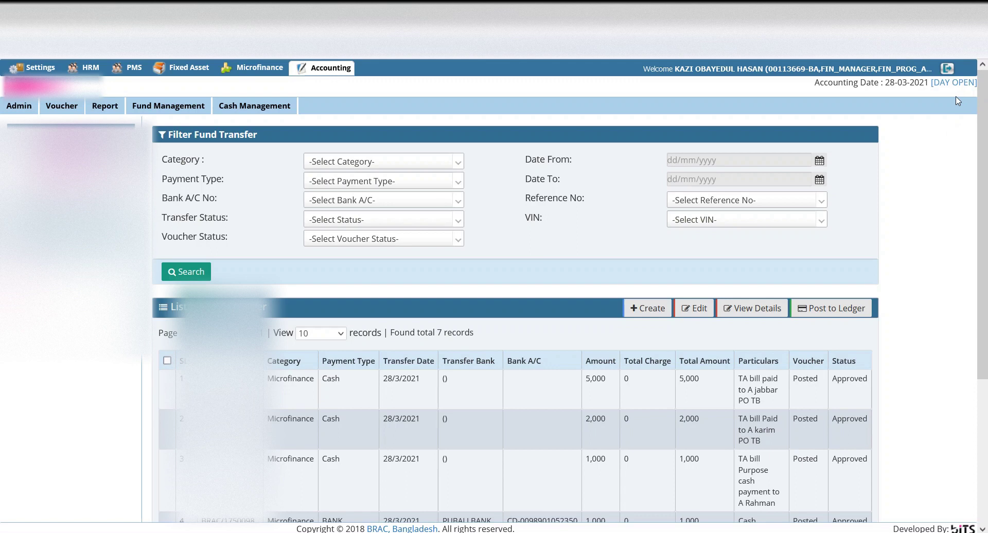
click(947, 69)
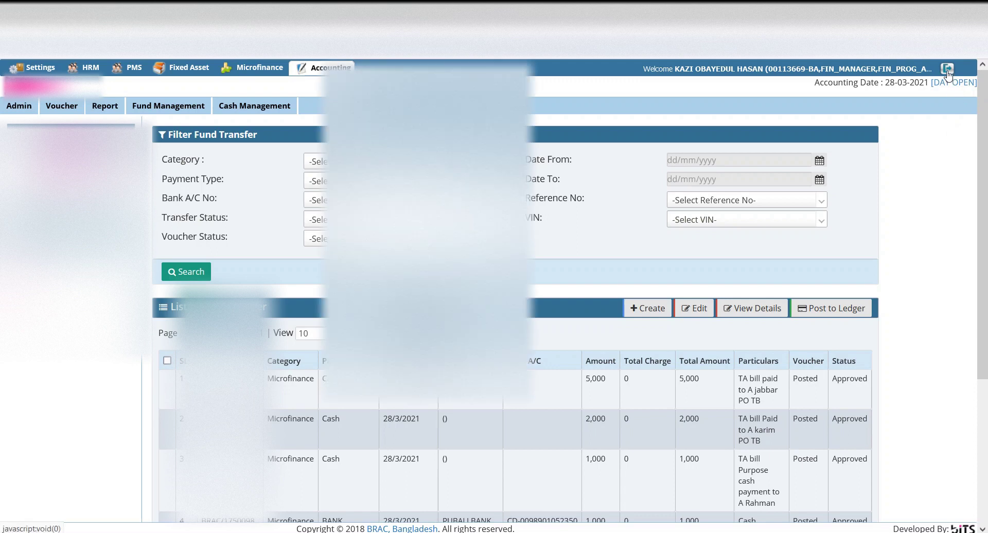
click(947, 69)
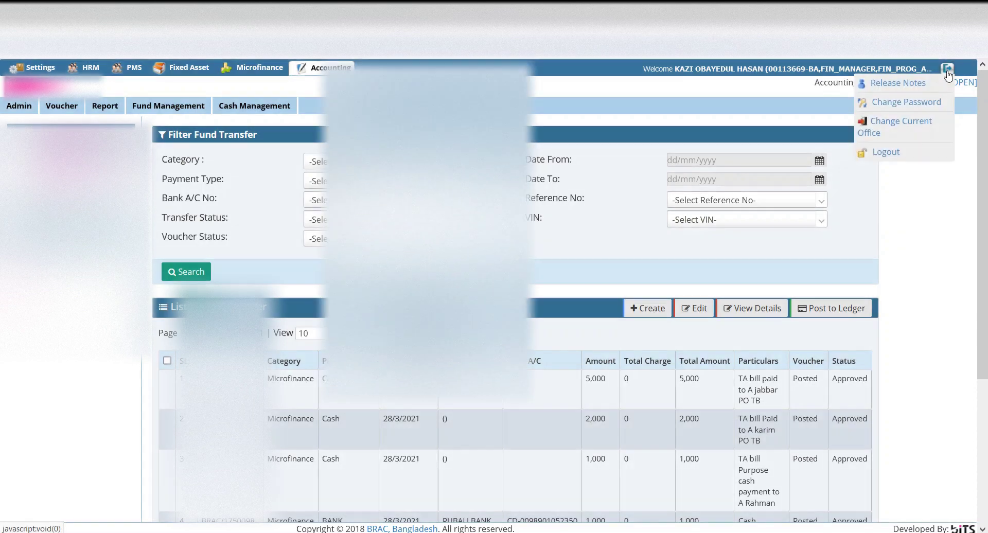
click(879, 153)
- Log back in with saved credentials and enter office [BO - 6740] Koyra
click(545, 188)
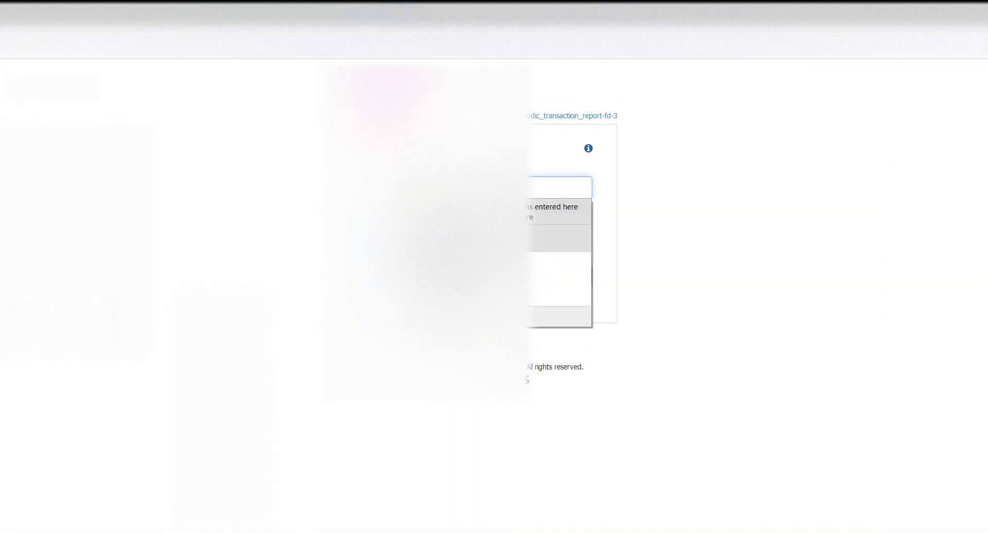
key(Return)
key(Return)
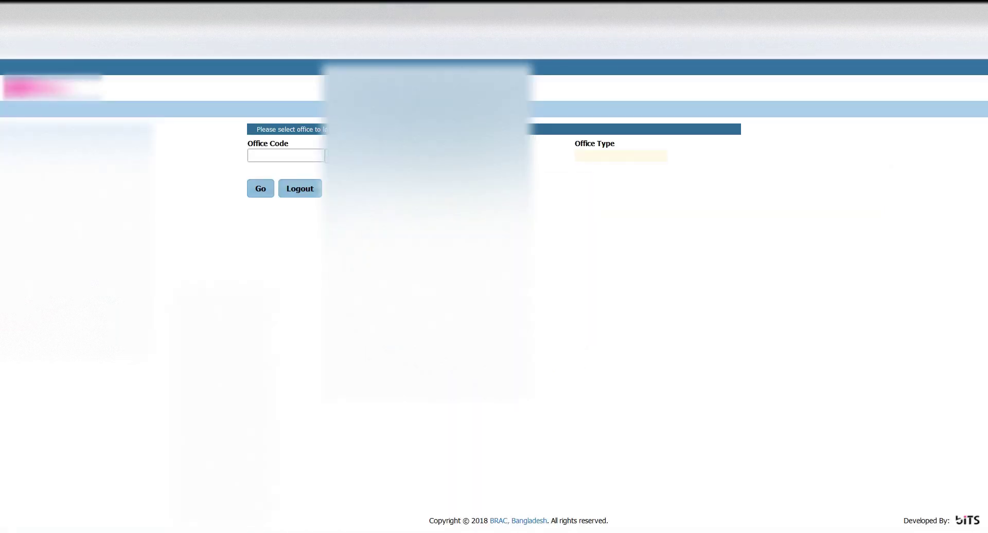
click(325, 155)
click(300, 180)
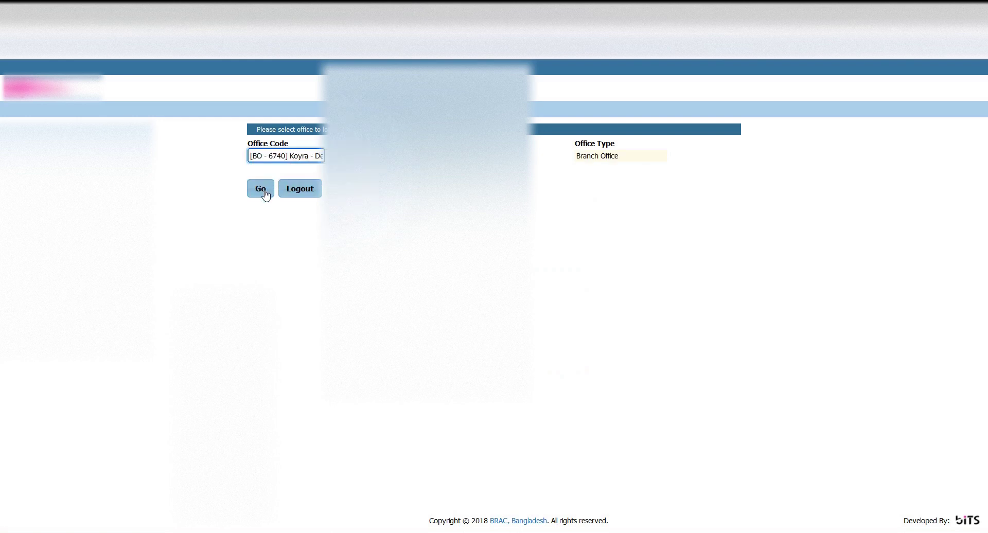
click(264, 190)
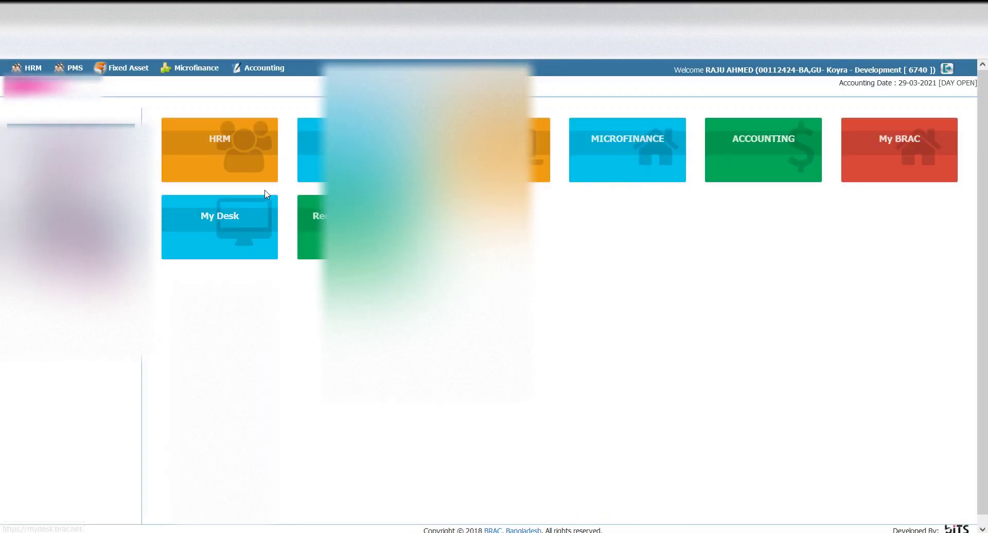
- Open Accounting's Voucher Reconciliation page for the Koyra branch
click(268, 70)
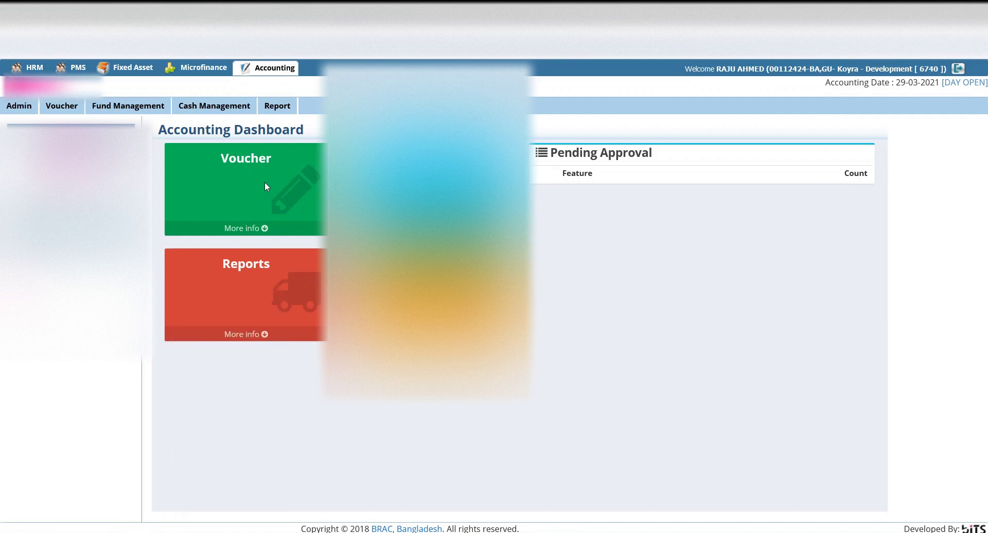
mouse_move(149, 111)
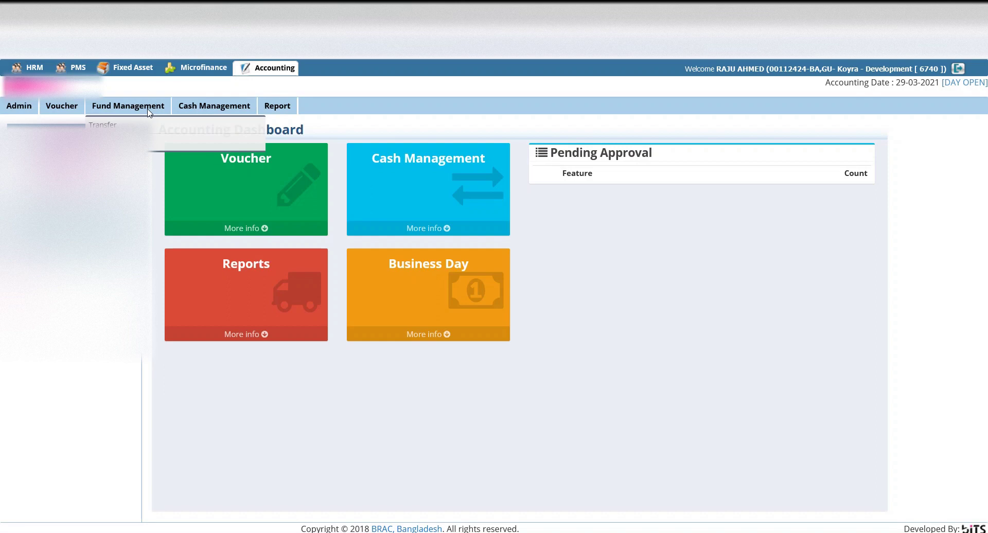
click(71, 108)
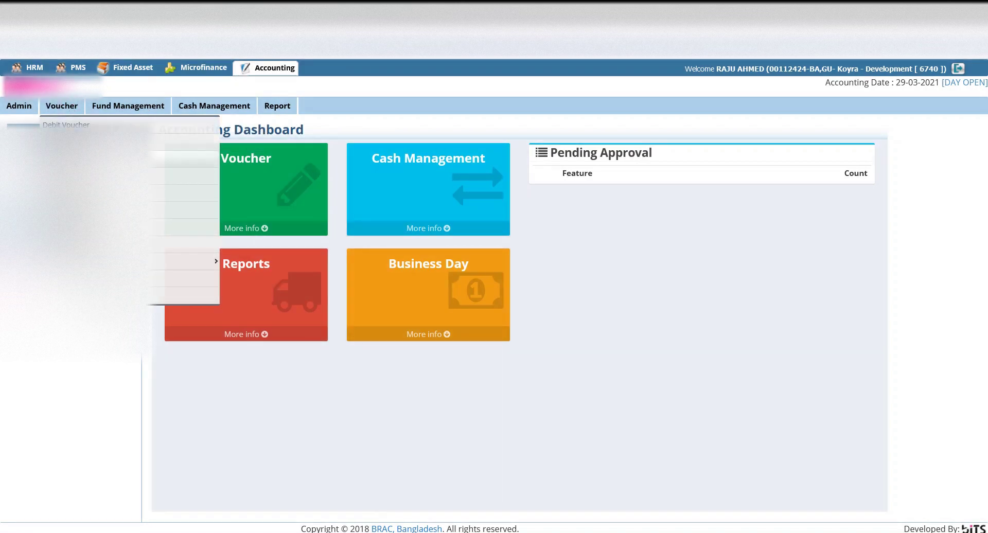
click(175, 193)
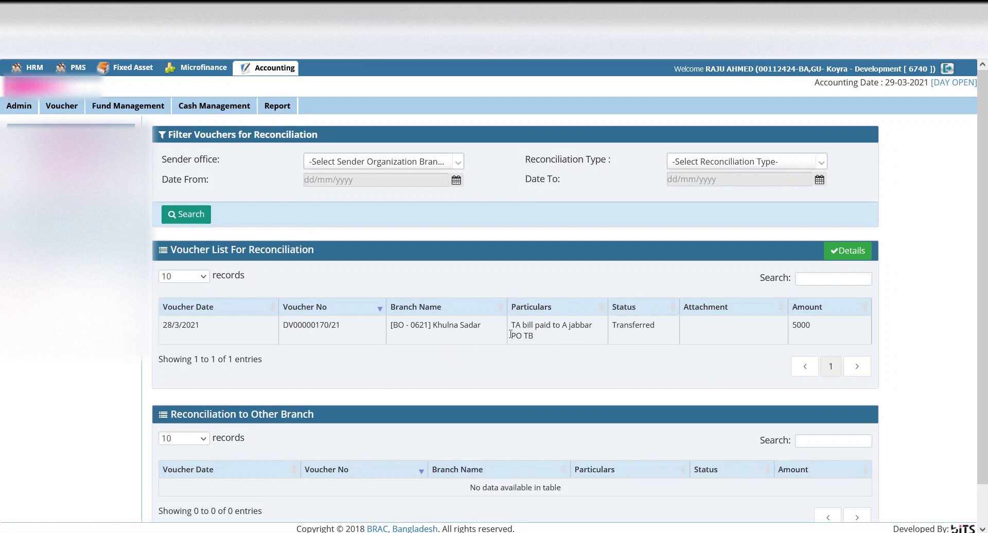
- Select the 5000 Khulna Sadar voucher DV00000170/21 and open its details
click(443, 326)
click(586, 335)
click(477, 335)
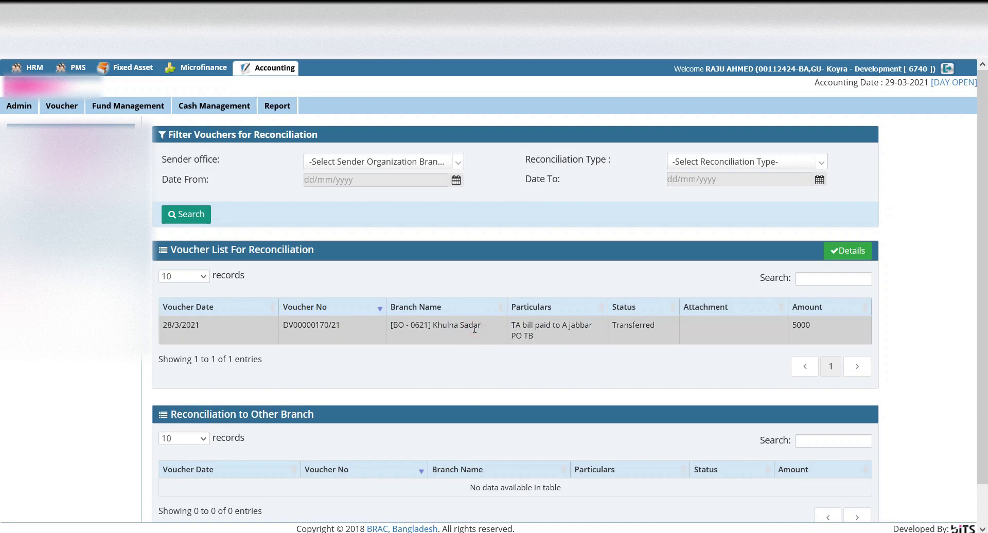
click(851, 251)
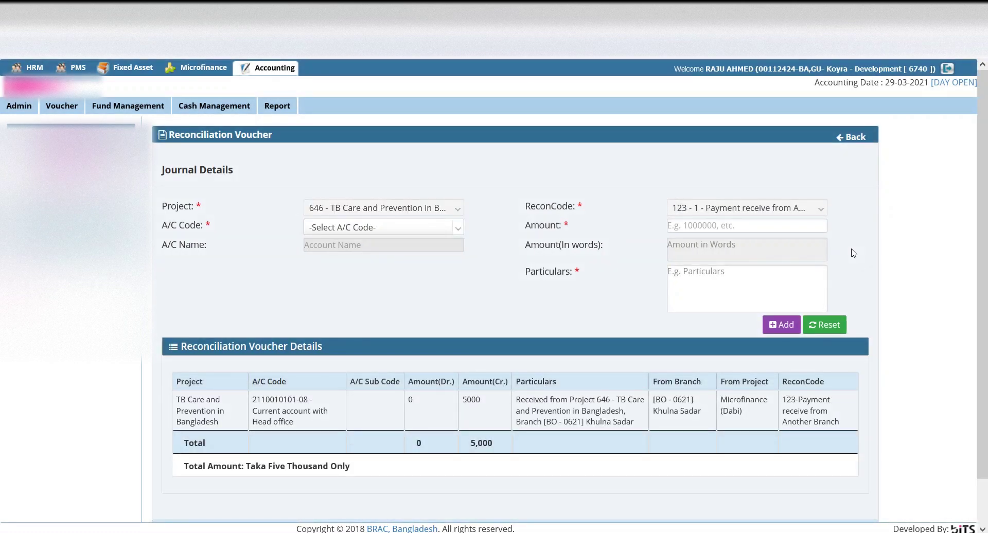
- Enter account Local/ Domestic Travel, amount 5000, and a TA bill note via Khulna Sadar Office
click(421, 231)
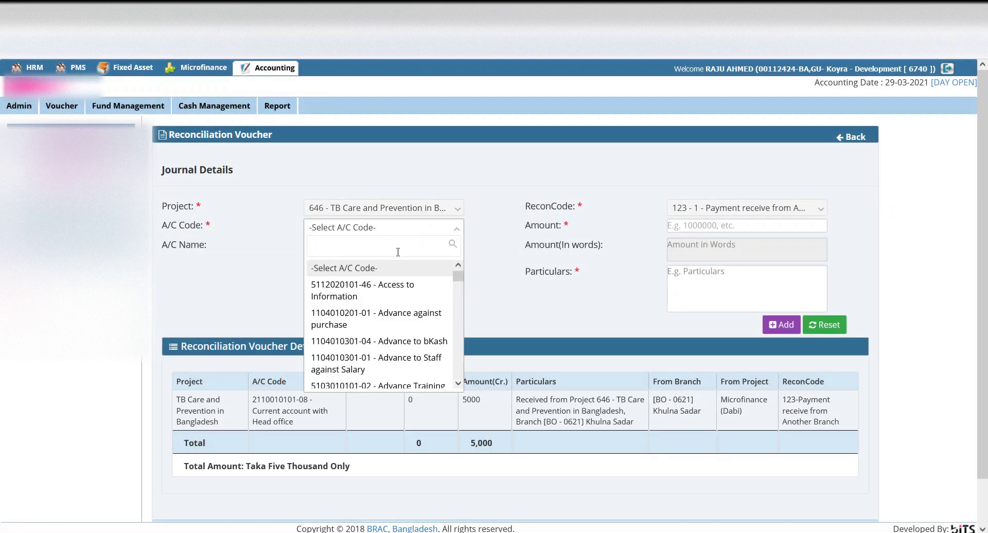
text(dom)
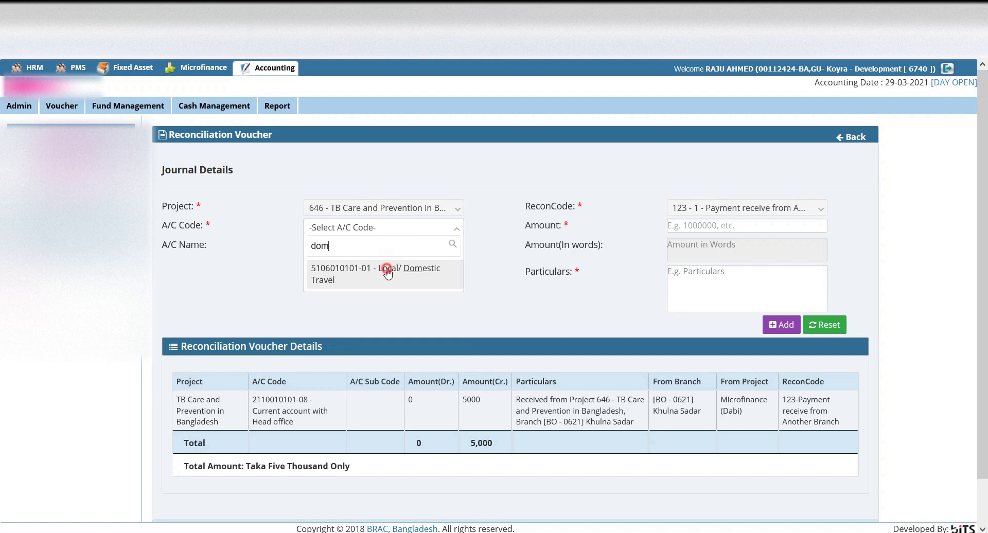
click(388, 270)
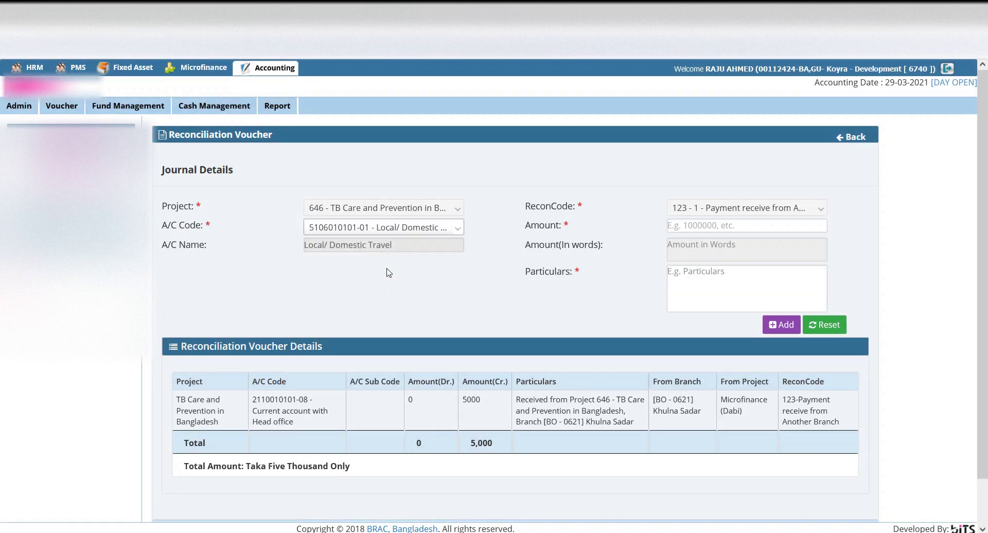
click(690, 225)
text(5000)
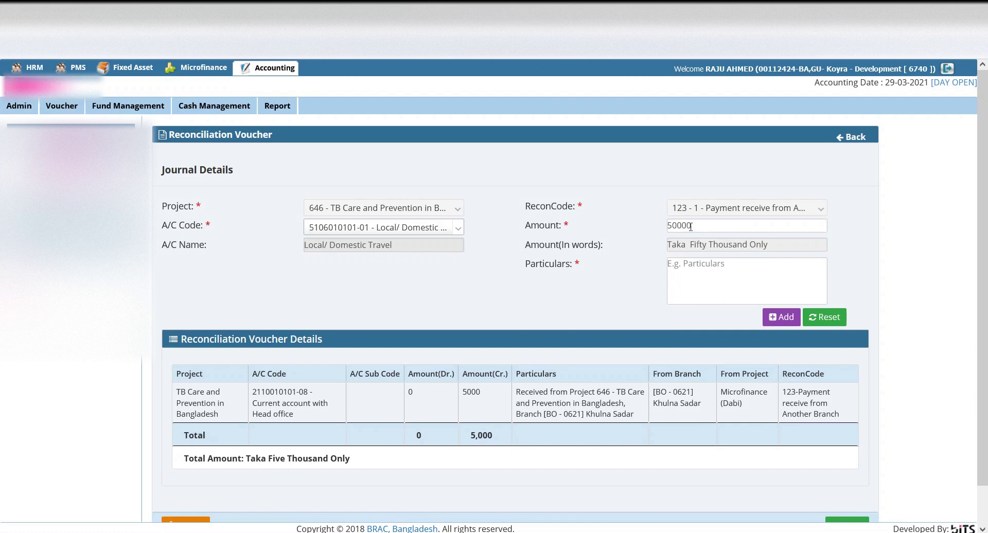
click(698, 267)
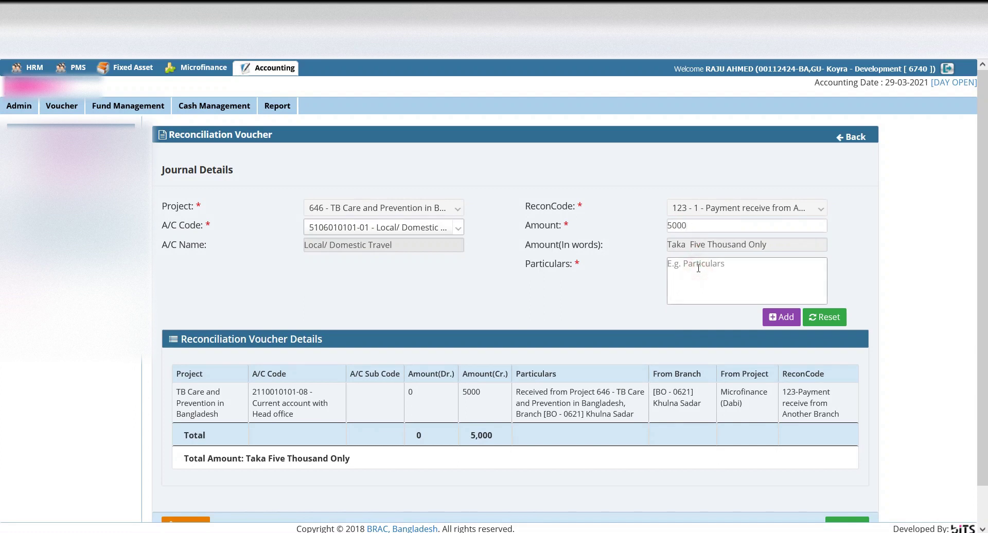
text(TA bill Paid to A jabbar)
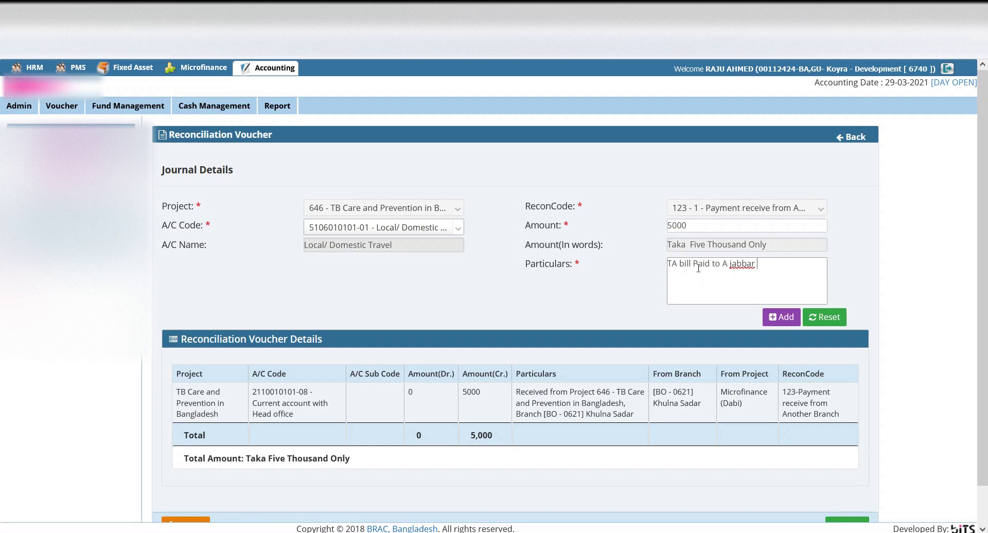
text( through Khulna sadar Offic)
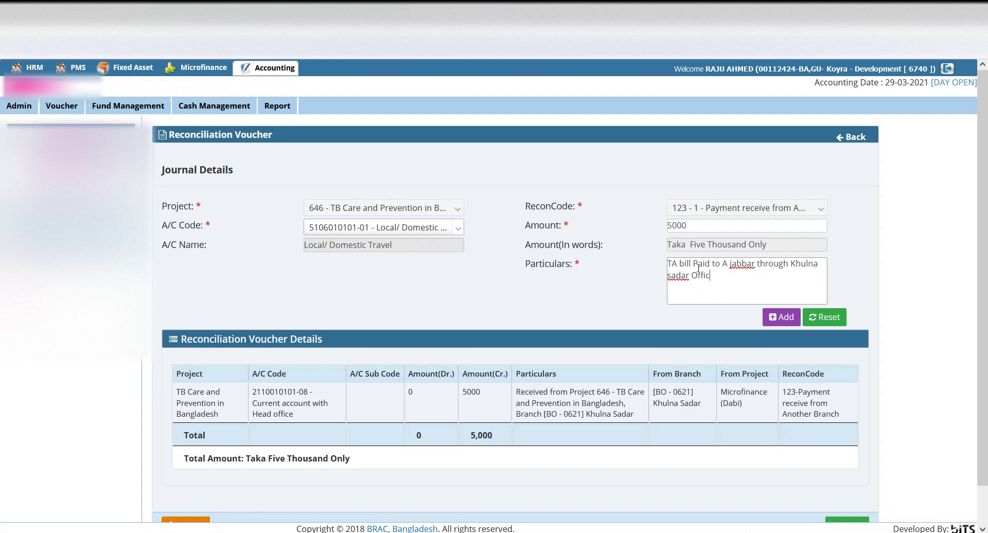
text(e.)
- Insert the 5,000 Local/Domestic Travel debit line, then accept the voucher and confirm acceptance
click(783, 319)
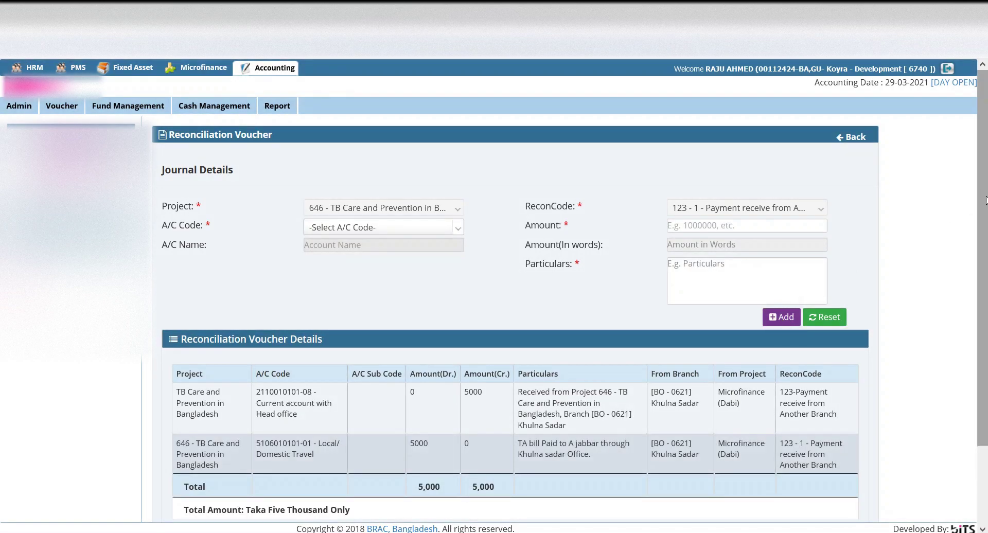
scroll(850, 375, down, 2)
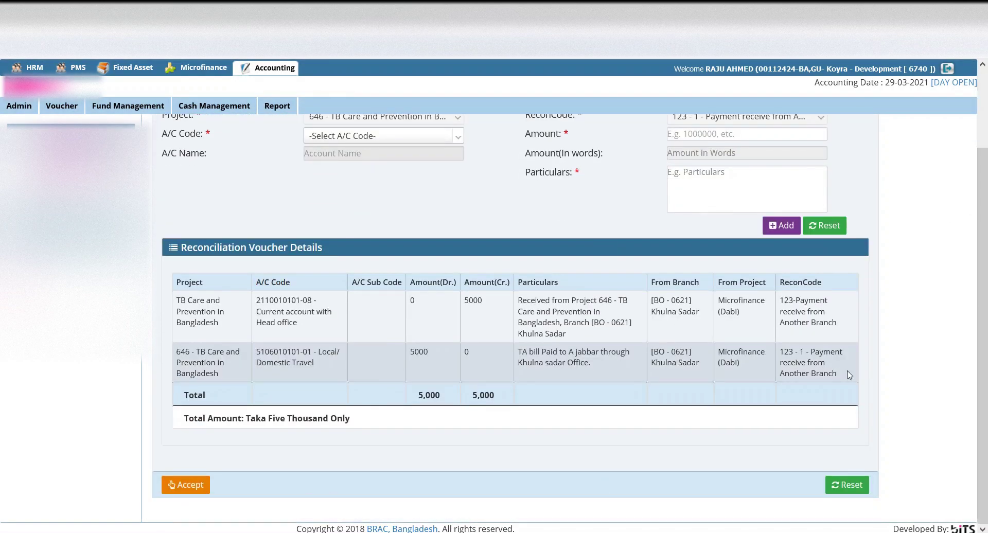
click(191, 483)
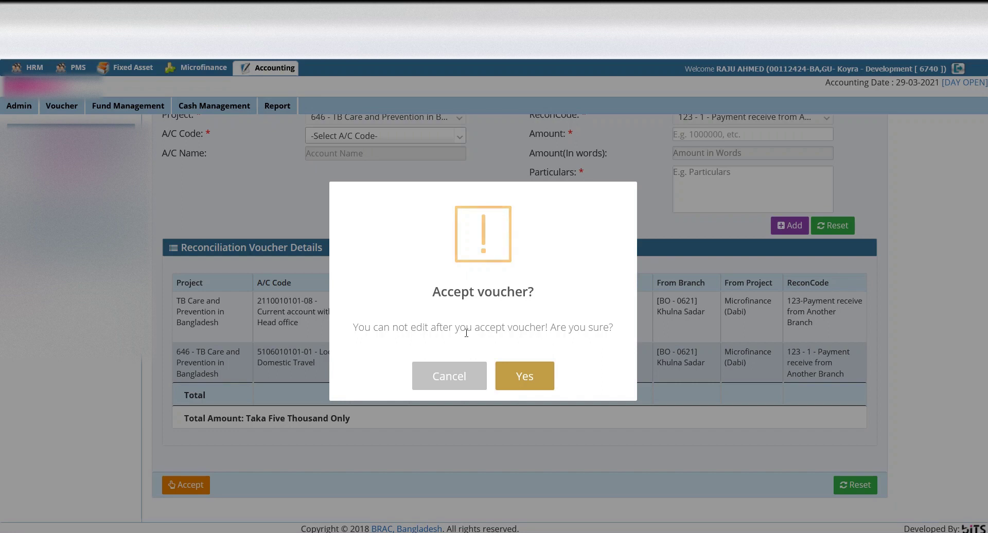
click(533, 379)
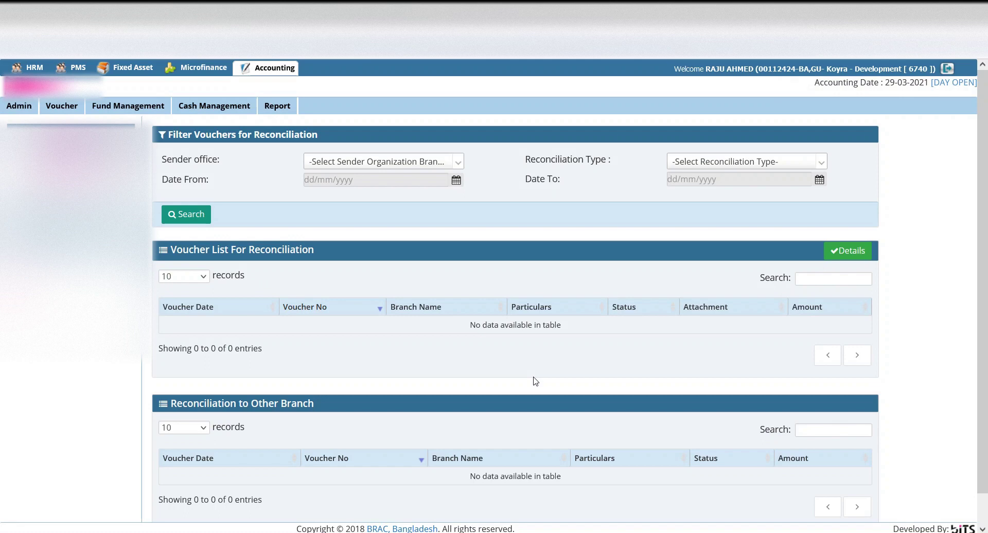
- Scroll down to verify both Koyra reconciliation tables show 0 of 0 entries
scroll(535, 380, down, 1)
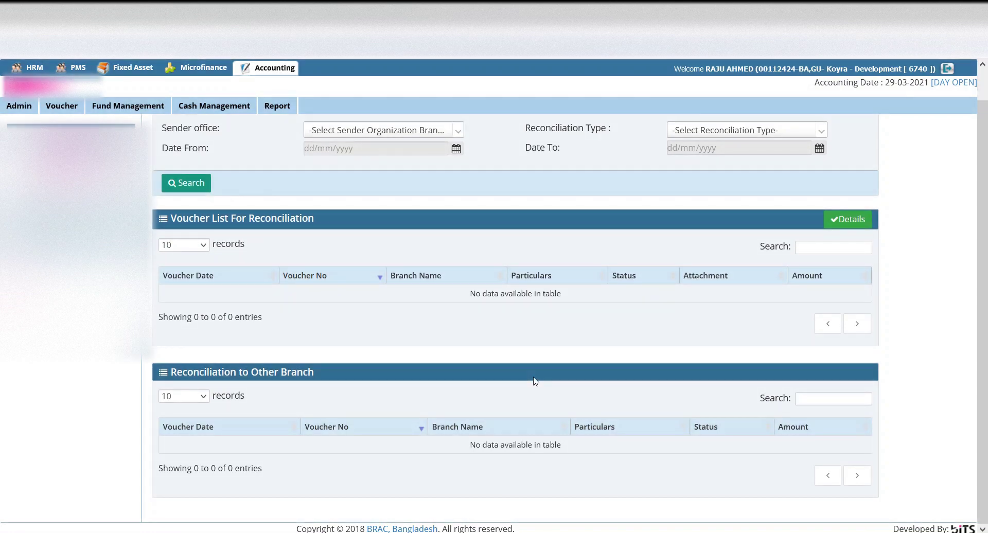